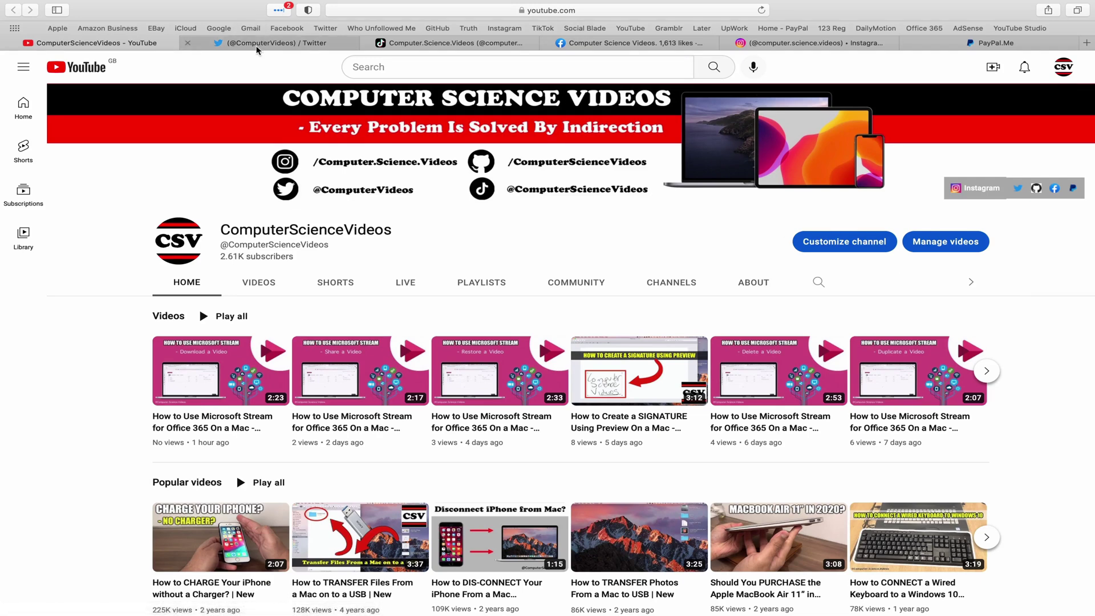
- Cycle through the Twitter, TikTok, Facebook, Instagram and PayPal.Me profile tabs in Safari
{"action": "left_click", "coordinate": [220, 43]}
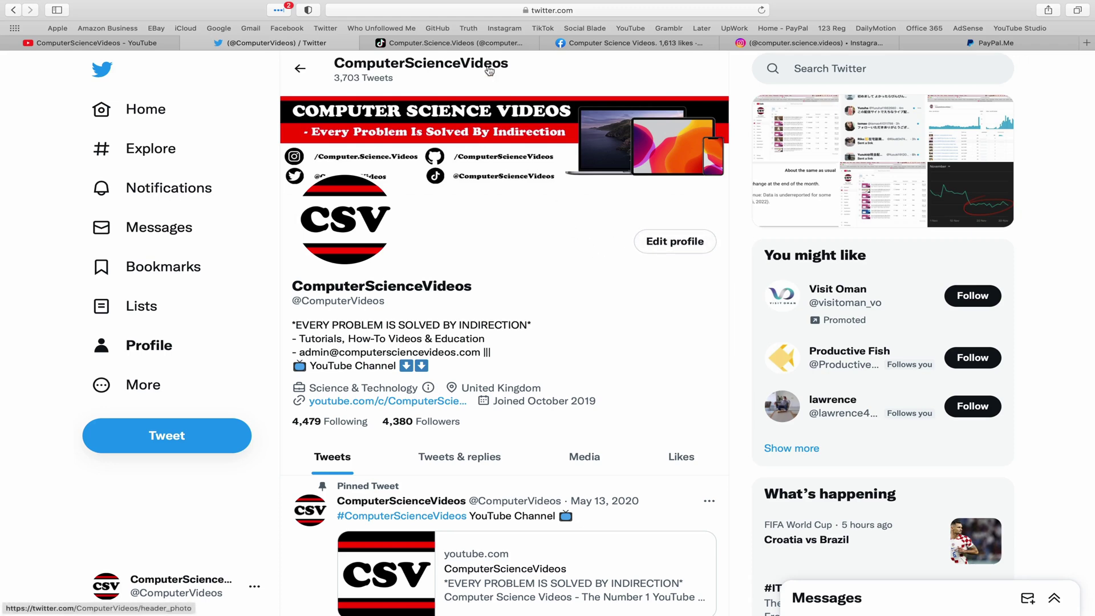
{"action": "left_click", "coordinate": [479, 46]}
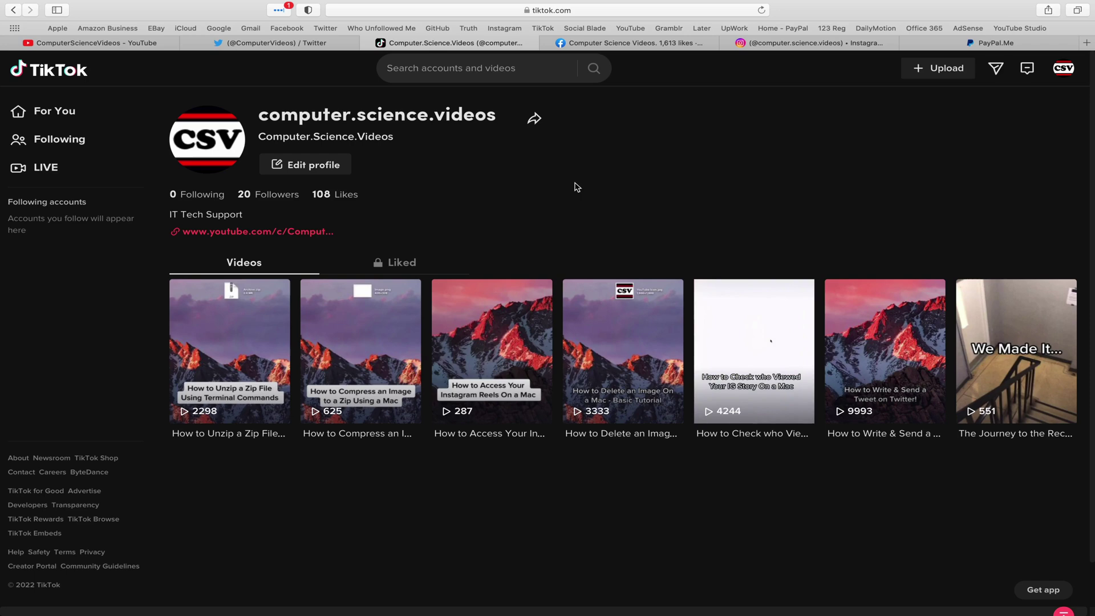
{"action": "left_click", "coordinate": [633, 43]}
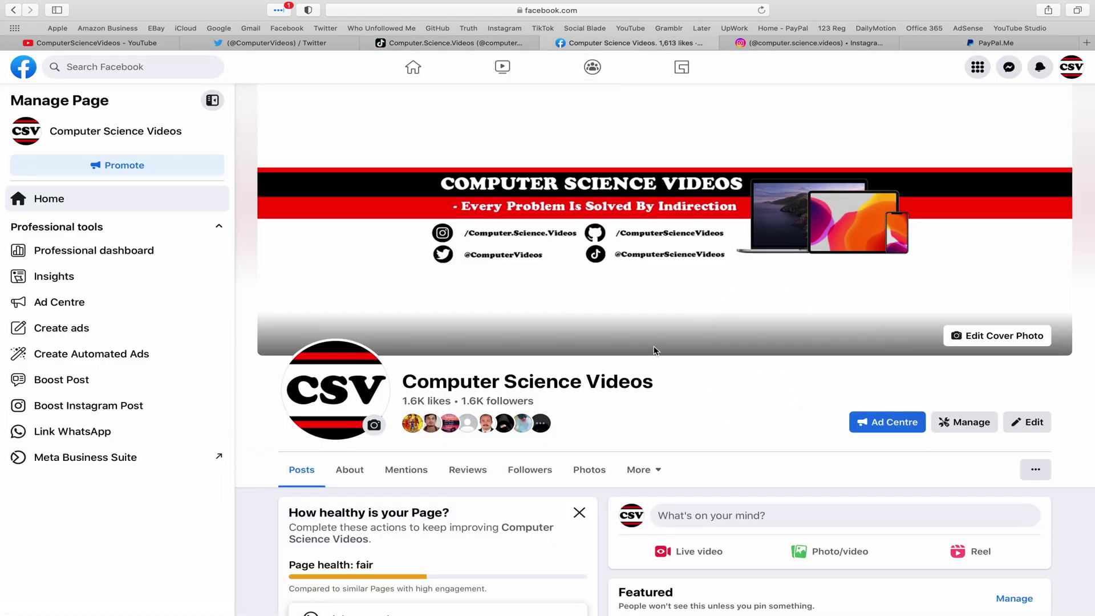
{"action": "left_click", "coordinate": [814, 43]}
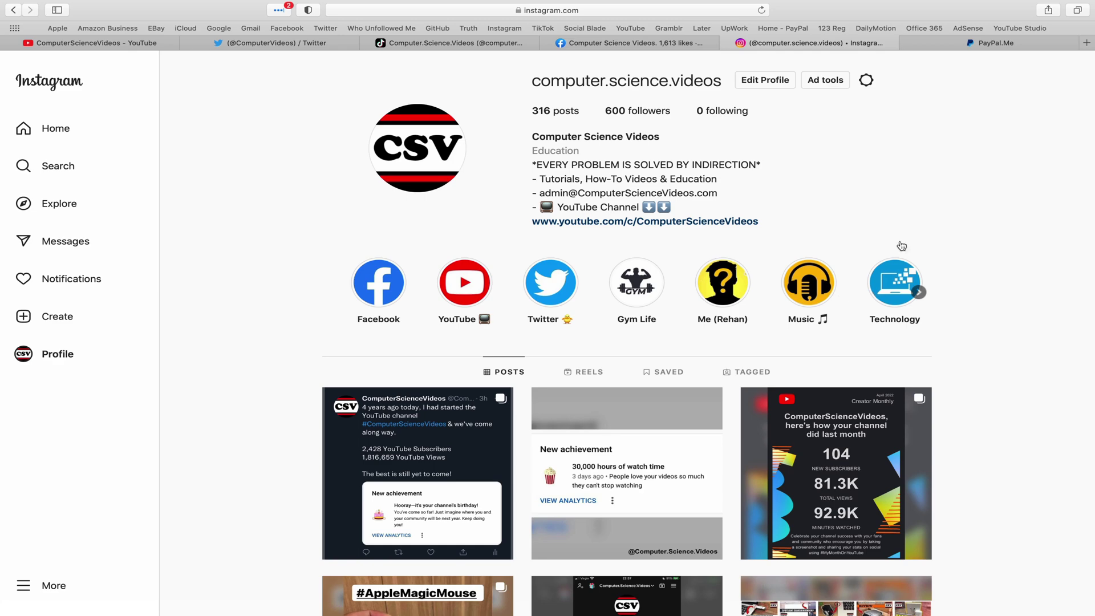
{"action": "left_click", "coordinate": [1032, 46]}
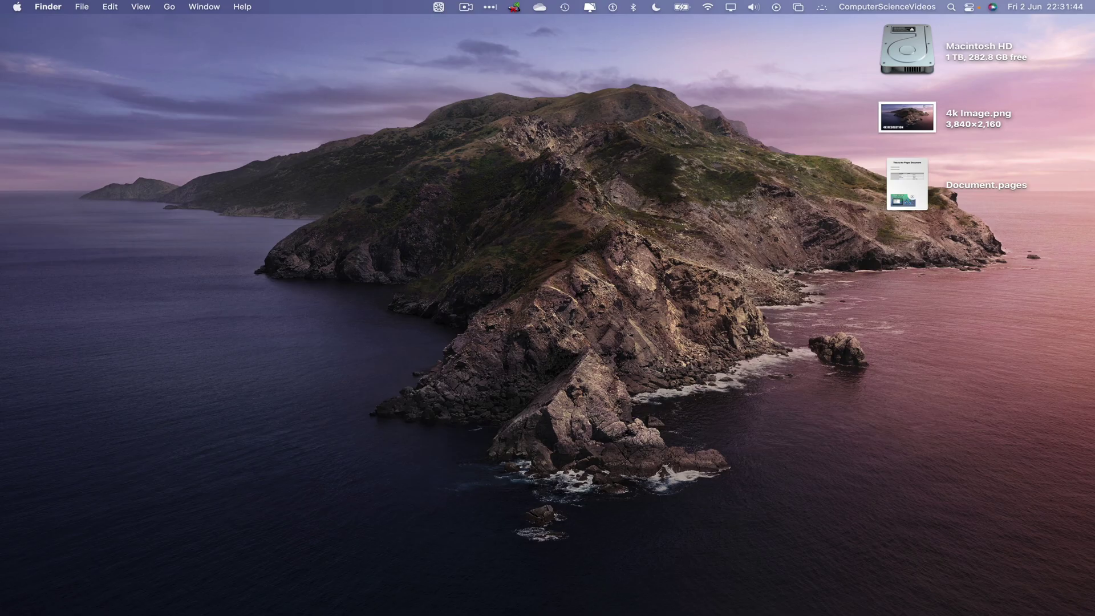
- Relaunch Safari from the Dock and load the ComputerScienceVideos Twitter profile from Favorites
{"action": "mouse_move", "coordinate": [558, 610]}
{"action": "left_click", "coordinate": [165, 608]}
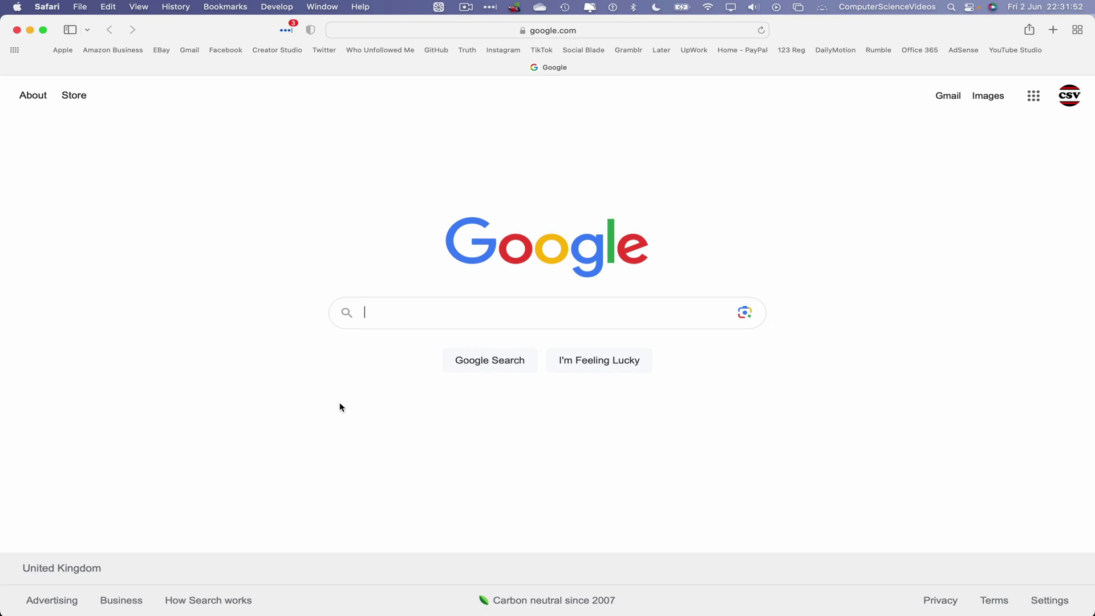
{"action": "left_click", "coordinate": [329, 53]}
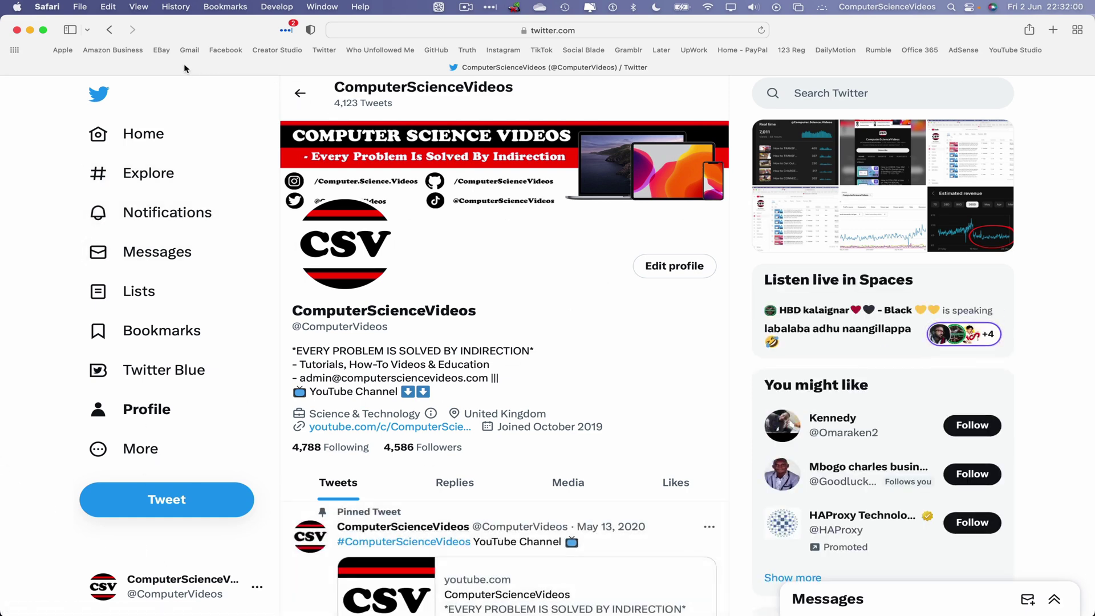
- Minimise Safari and open 4k Image.png from the desktop in a narrowed Preview window
{"action": "left_click", "coordinate": [30, 30]}
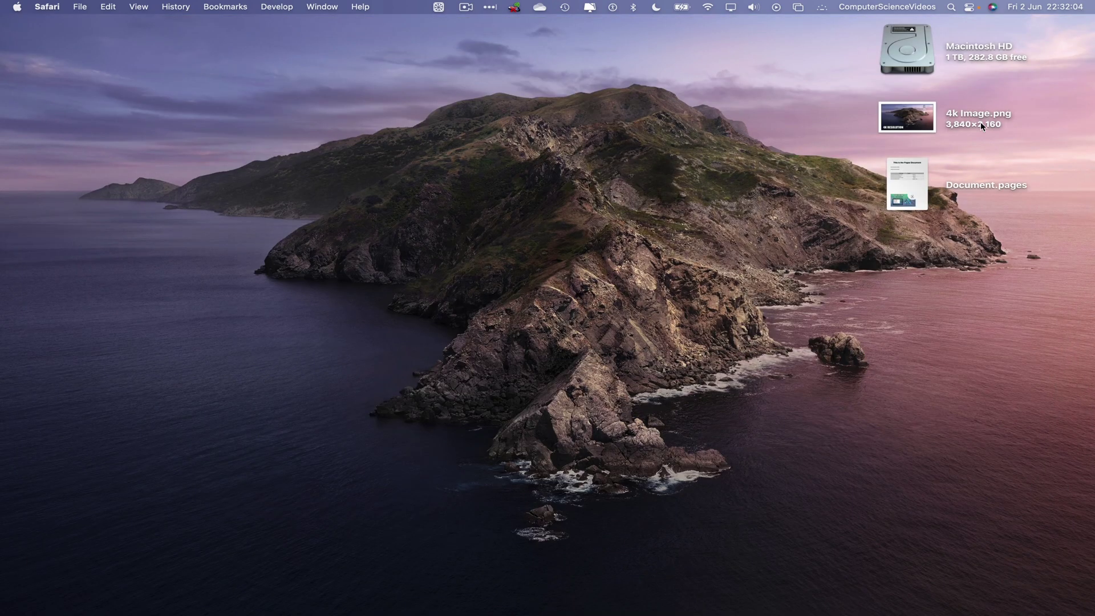
{"action": "double_click", "coordinate": [903, 123]}
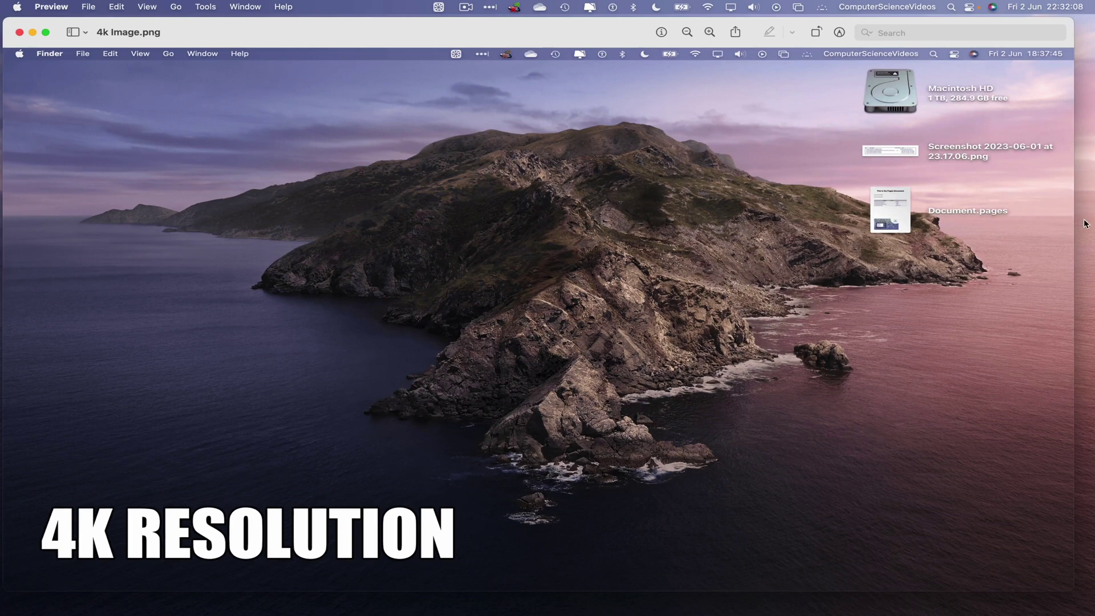
{"action": "left_click_drag", "start_coordinate": [1073, 222], "coordinate": [687, 233]}
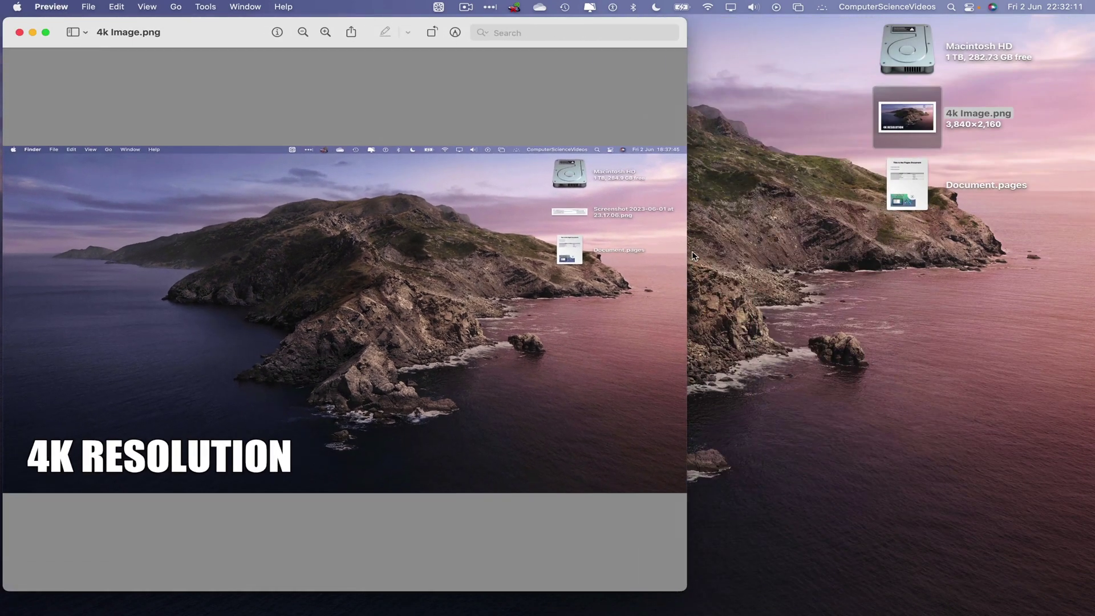
{"action": "left_click", "coordinate": [57, 6]}
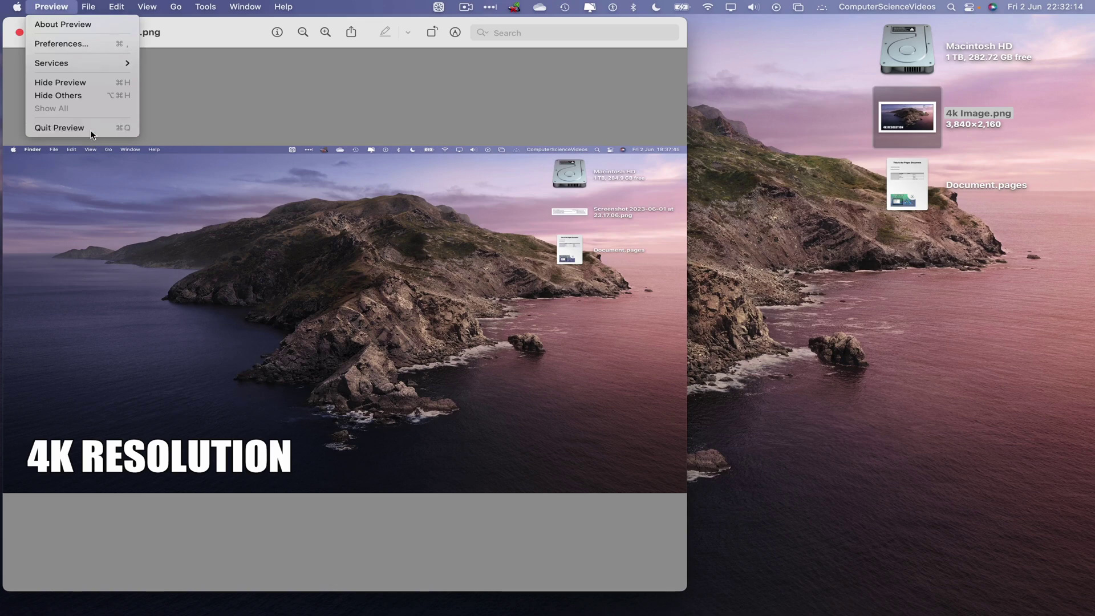
- Quit Preview and check Get Info for 4k Image.png (3.4 MB PNG, 3840×2160), then close it
{"action": "left_click", "coordinate": [91, 128]}
{"action": "right_click", "coordinate": [894, 114]}
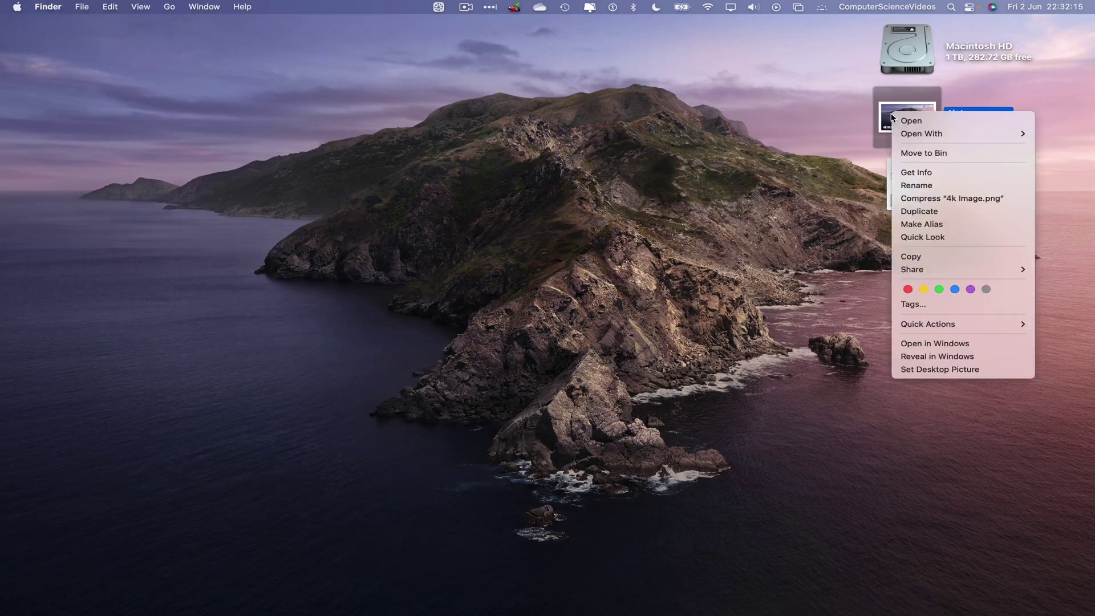
{"action": "left_click", "coordinate": [932, 172]}
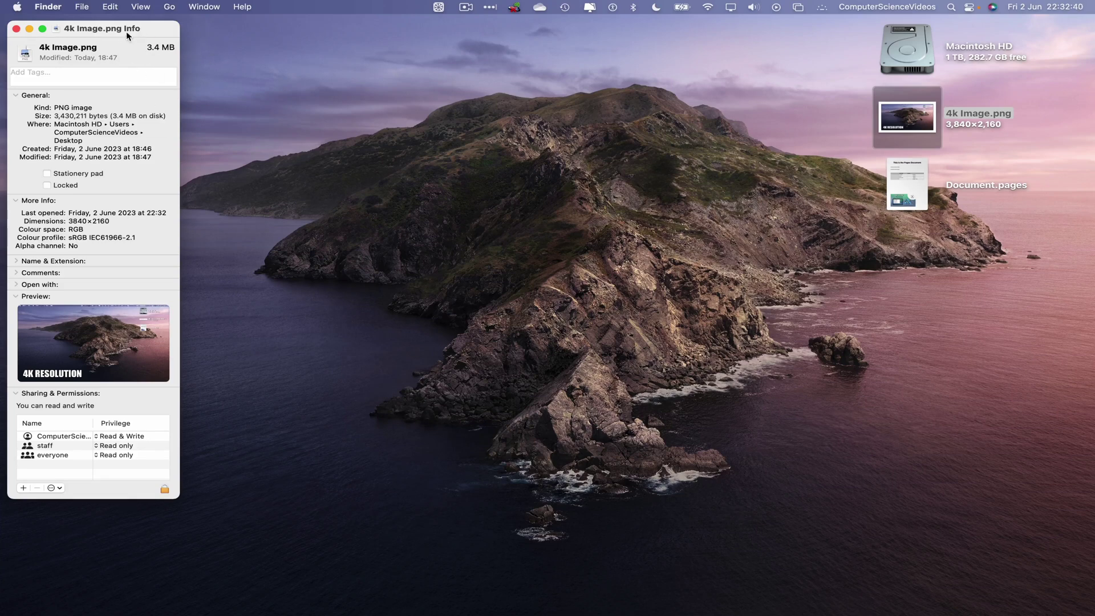
{"action": "left_click", "coordinate": [16, 30]}
{"action": "left_click", "coordinate": [190, 64]}
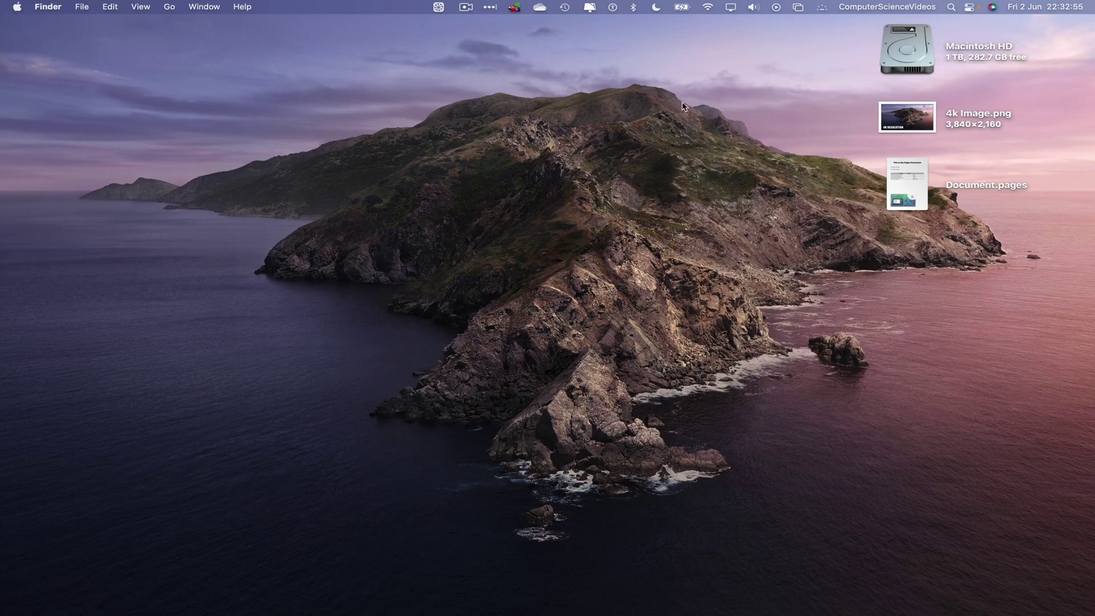
- Start a new tweet and drag 4k Image.png from the desktop into the compose box
{"action": "mouse_move", "coordinate": [501, 593]}
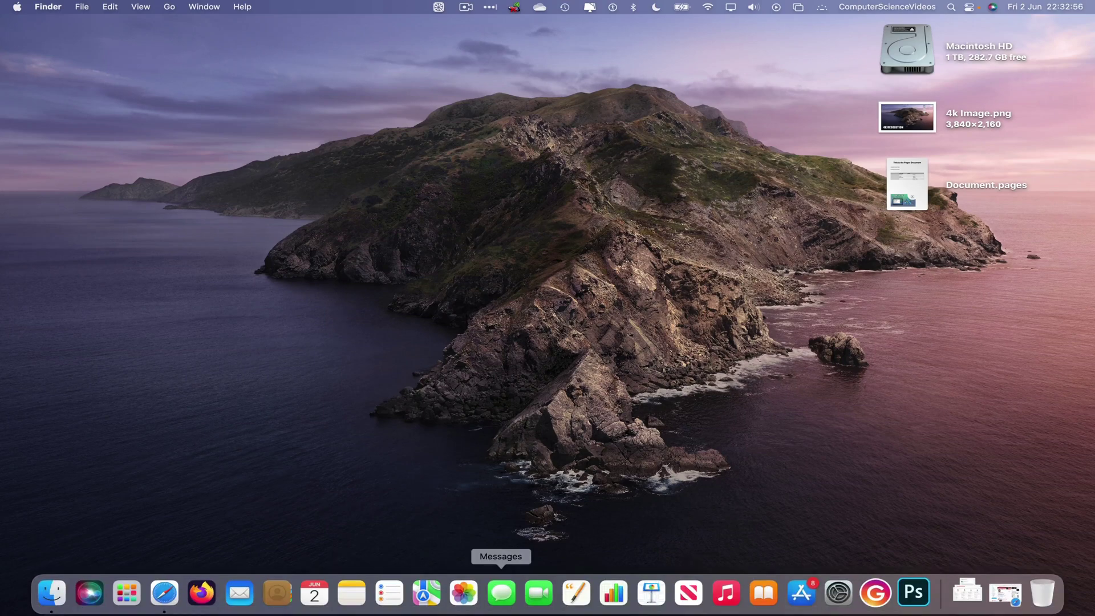
{"action": "left_click", "coordinate": [164, 593]}
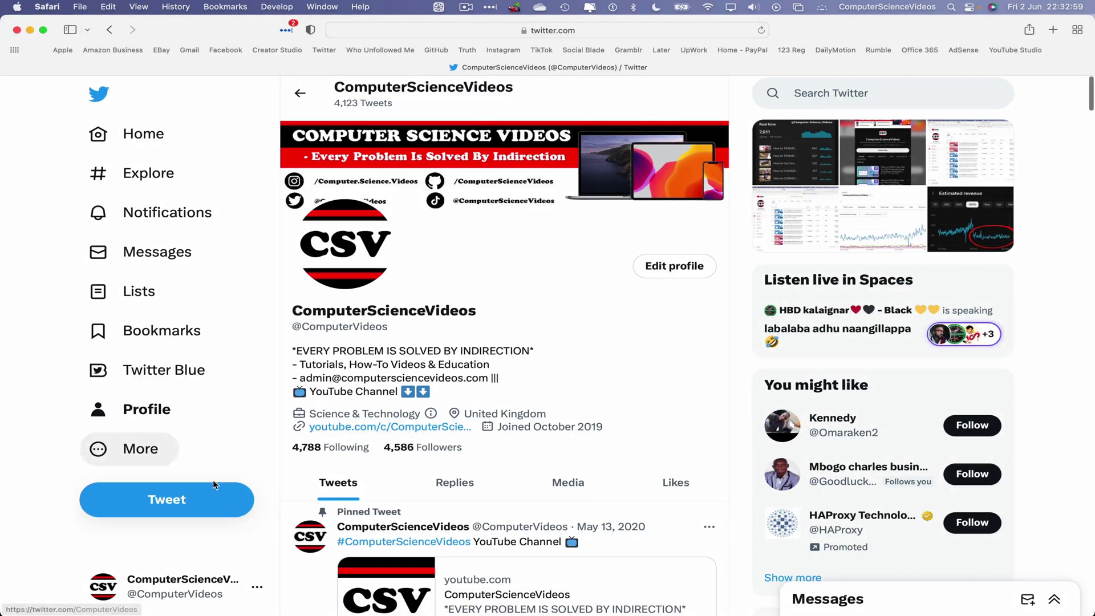
{"action": "left_click", "coordinate": [167, 500]}
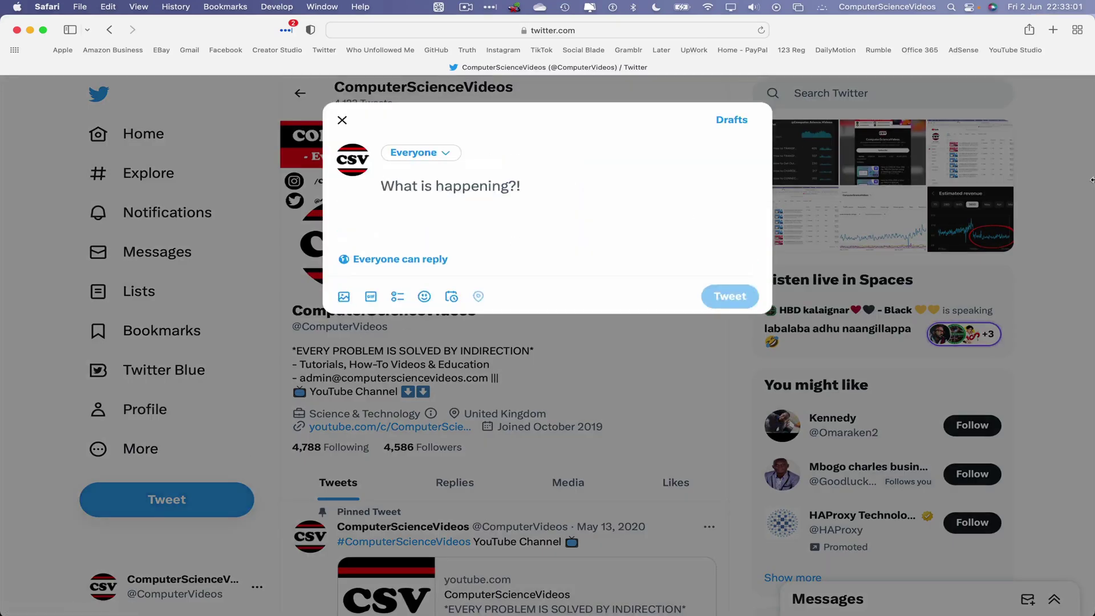
{"action": "left_click_drag", "start_coordinate": [1094, 208], "coordinate": [836, 208]}
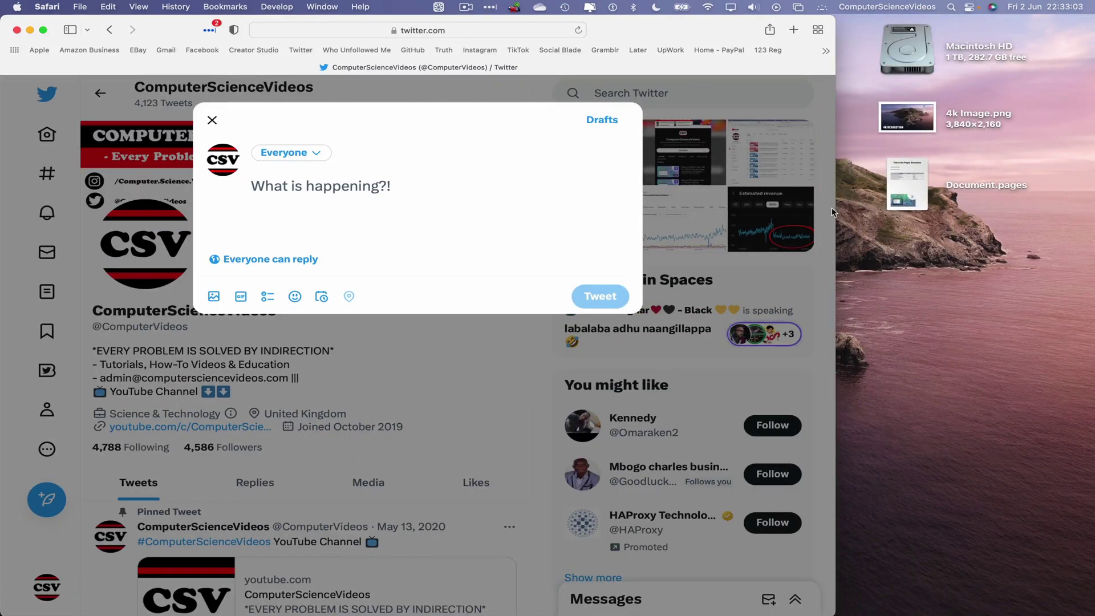
{"action": "left_click_drag", "start_coordinate": [909, 121], "coordinate": [291, 185]}
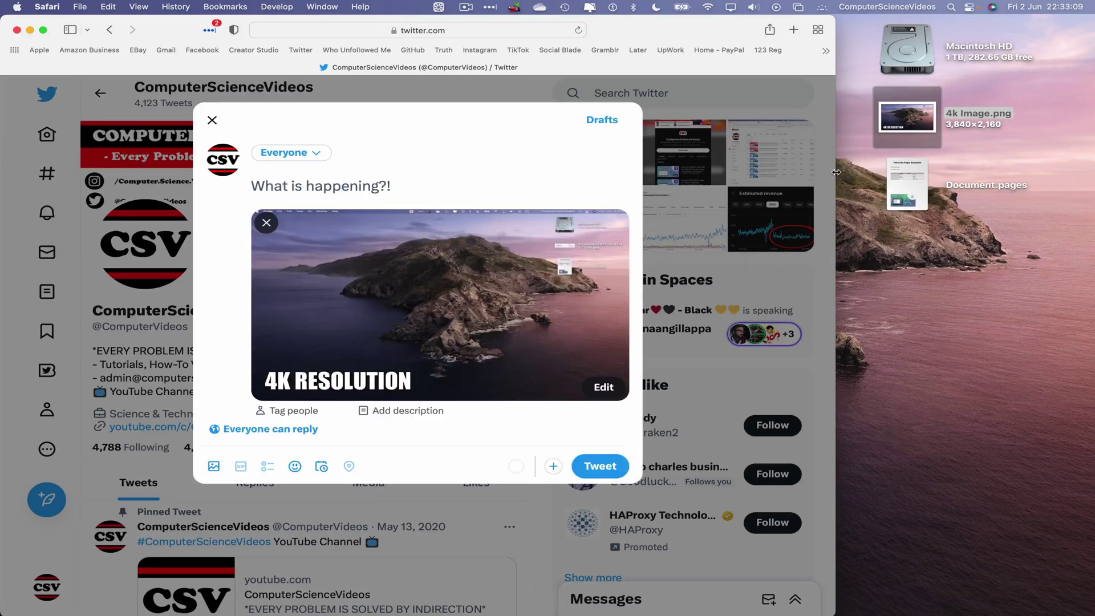
{"action": "left_click_drag", "start_coordinate": [836, 172], "coordinate": [1094, 172]}
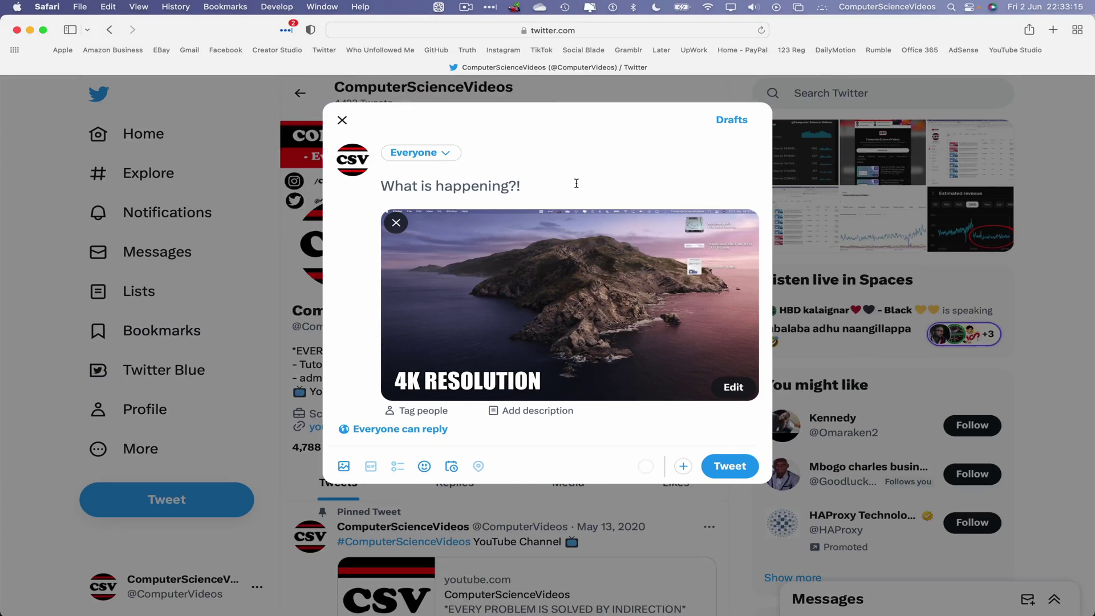
- Post 'Just uploading a 4K Image! #ComputerScienceVideos' with '#4KImage' on a new line
{"action": "type", "text": "Just "}
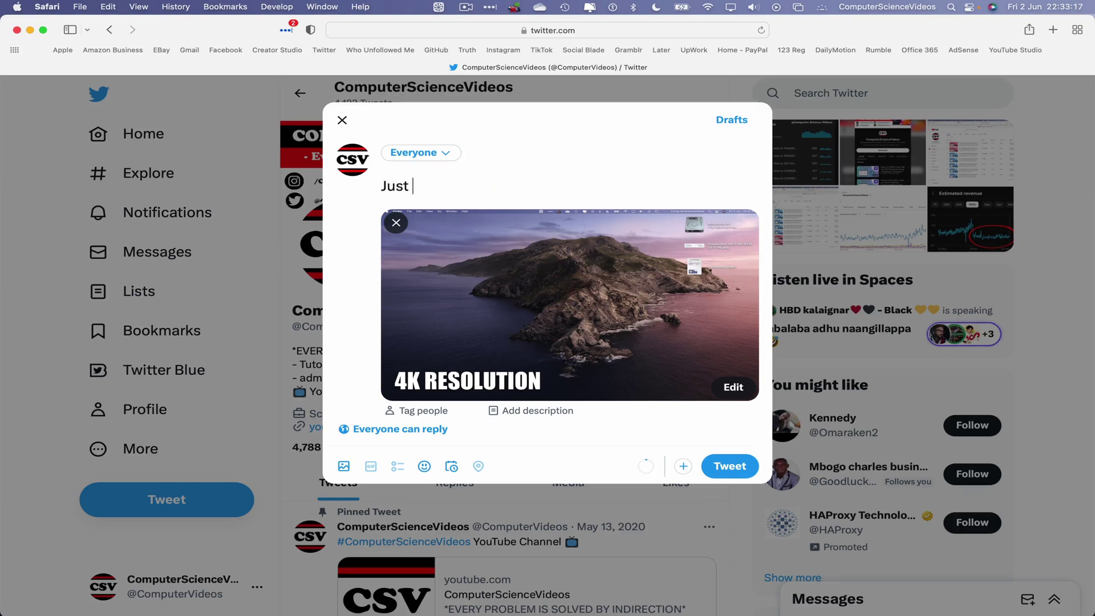
{"action": "type", "text": "uploading a 4K "}
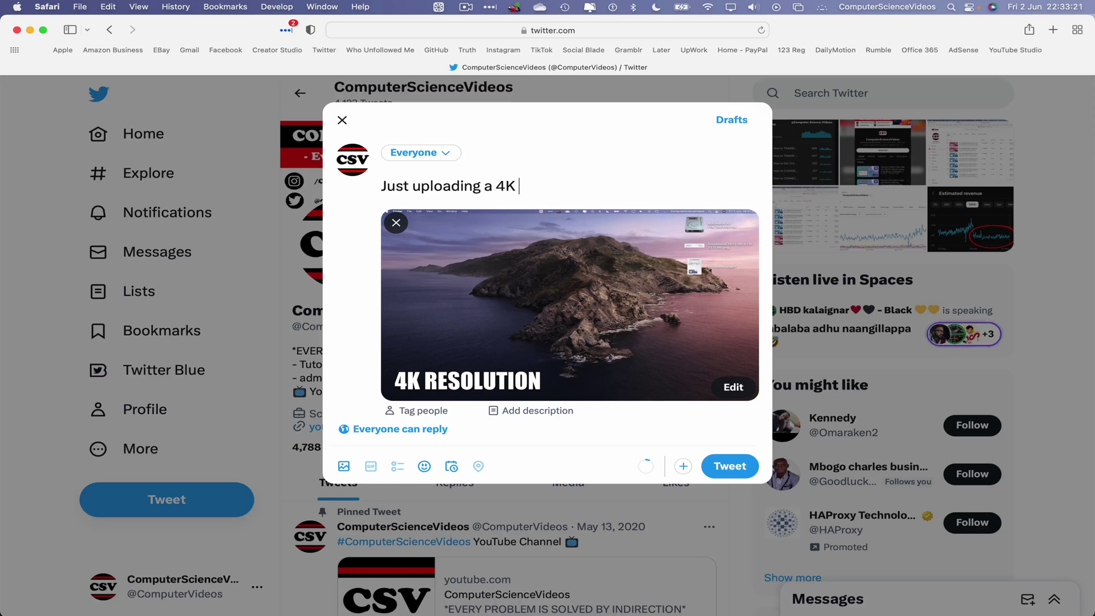
{"action": "type", "text": "Image! #Computer"}
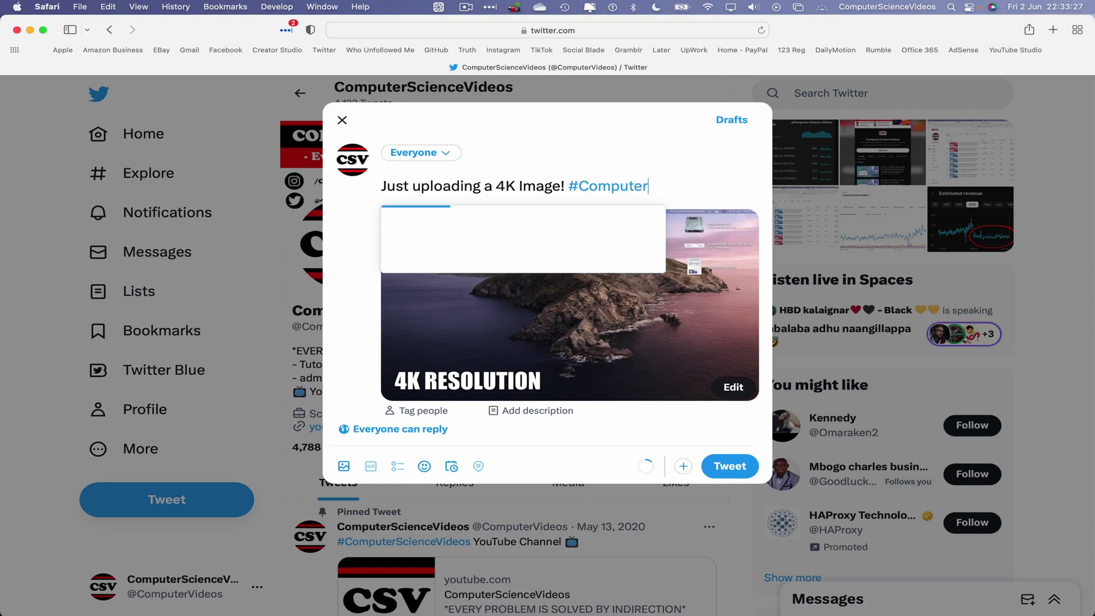
{"action": "type", "text": "ScienceVideo"}
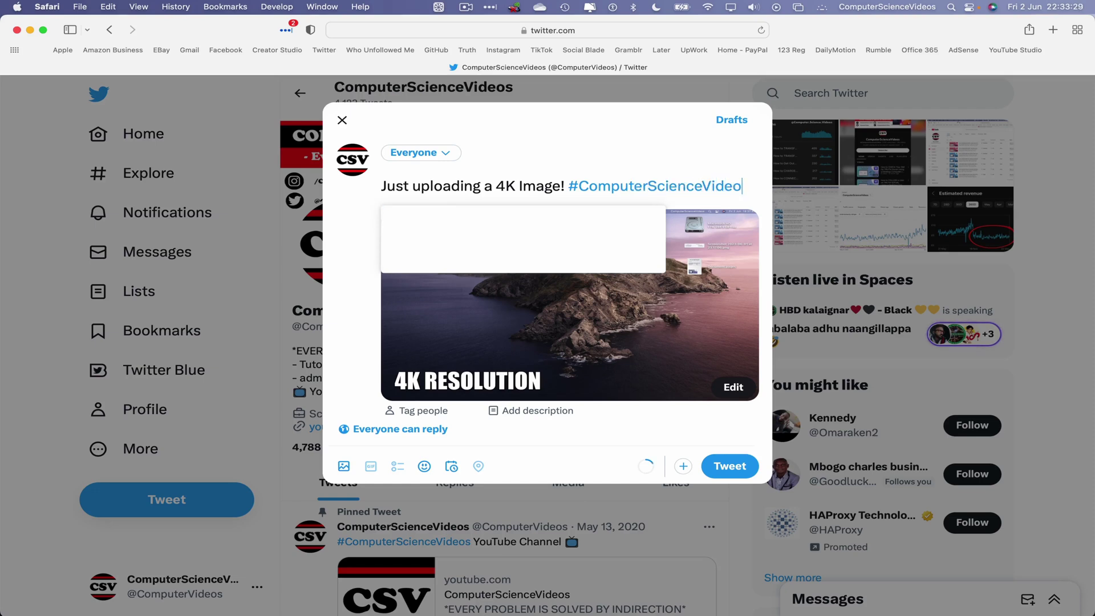
{"action": "type", "text": "s"}
{"action": "key", "text": "Return"}
{"action": "type", "text": "#"}
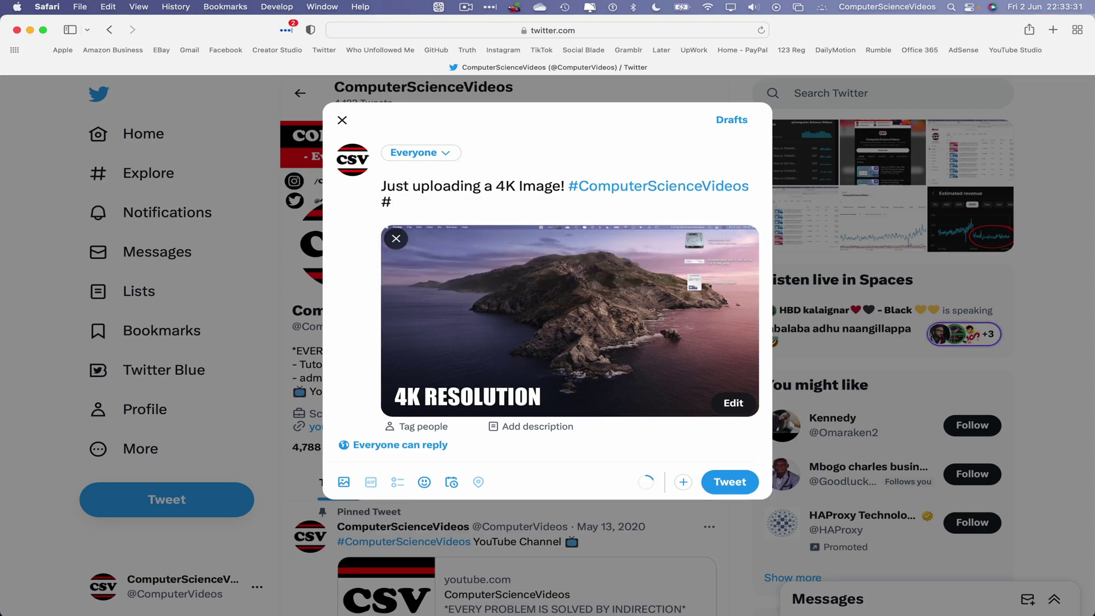
{"action": "type", "text": "4KIm"}
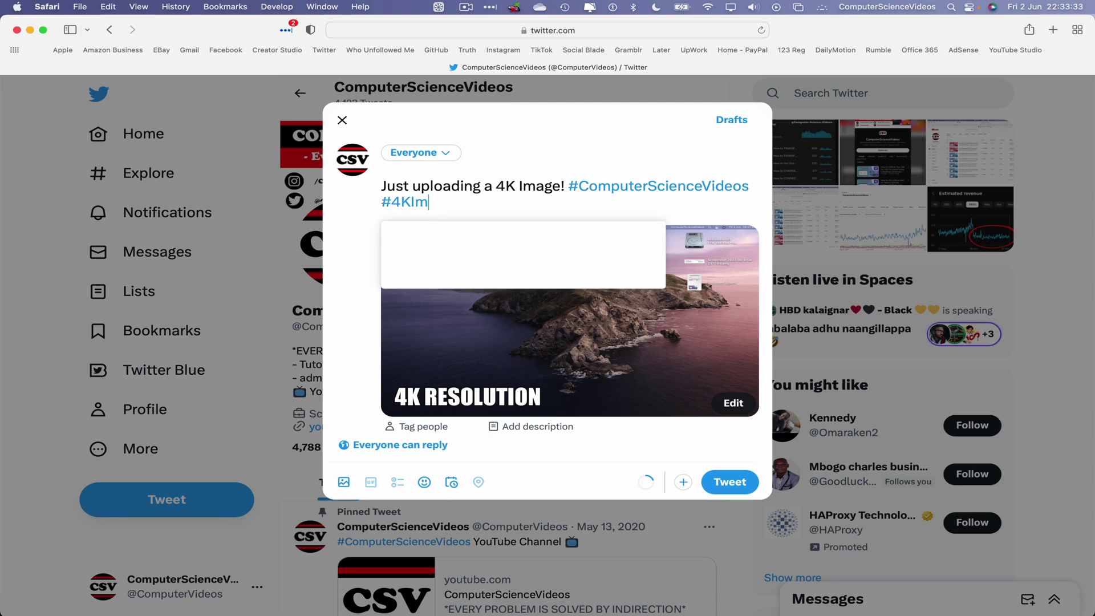
{"action": "type", "text": "age"}
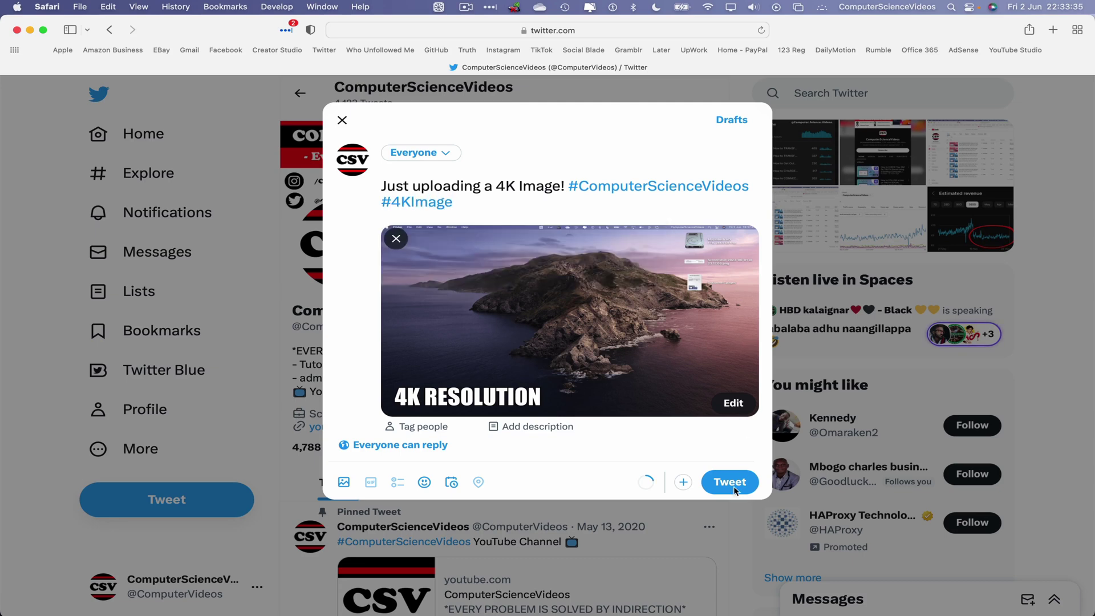
{"action": "left_click", "coordinate": [735, 488]}
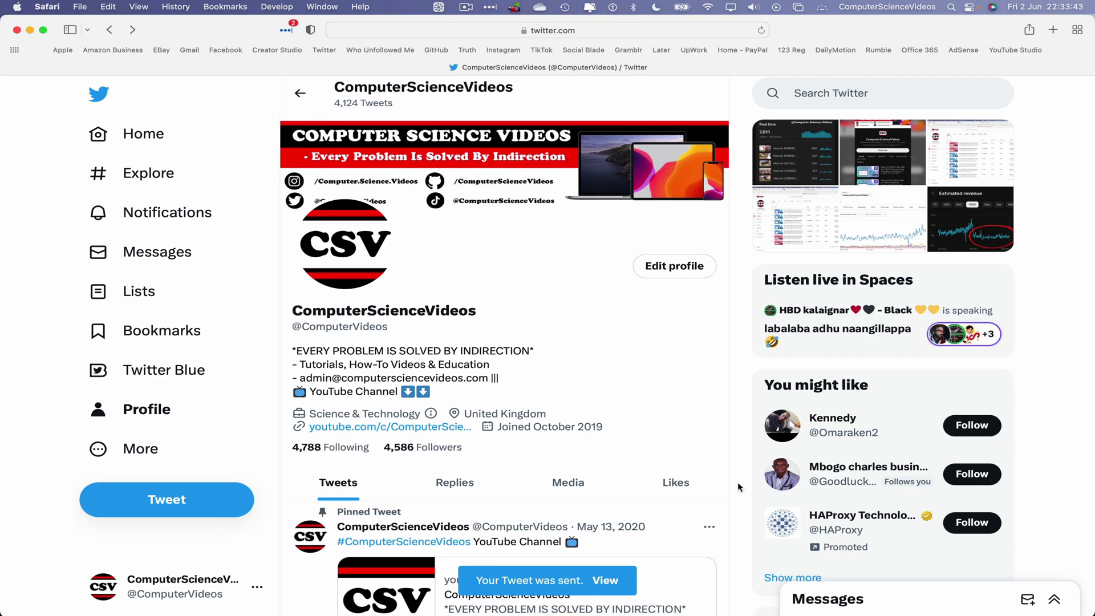
- Reload the profile, scroll to the new tweet, and view its photo full size
{"action": "key", "text": "super+r"}
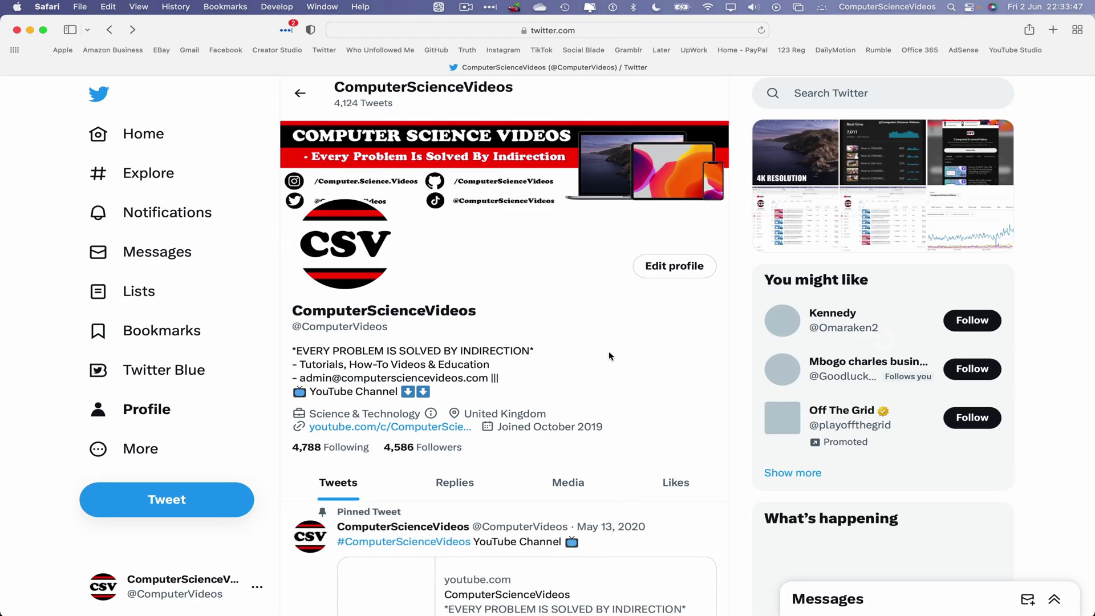
{"action": "scroll", "coordinate": [601, 354], "scroll_direction": "down", "scroll_amount": 10}
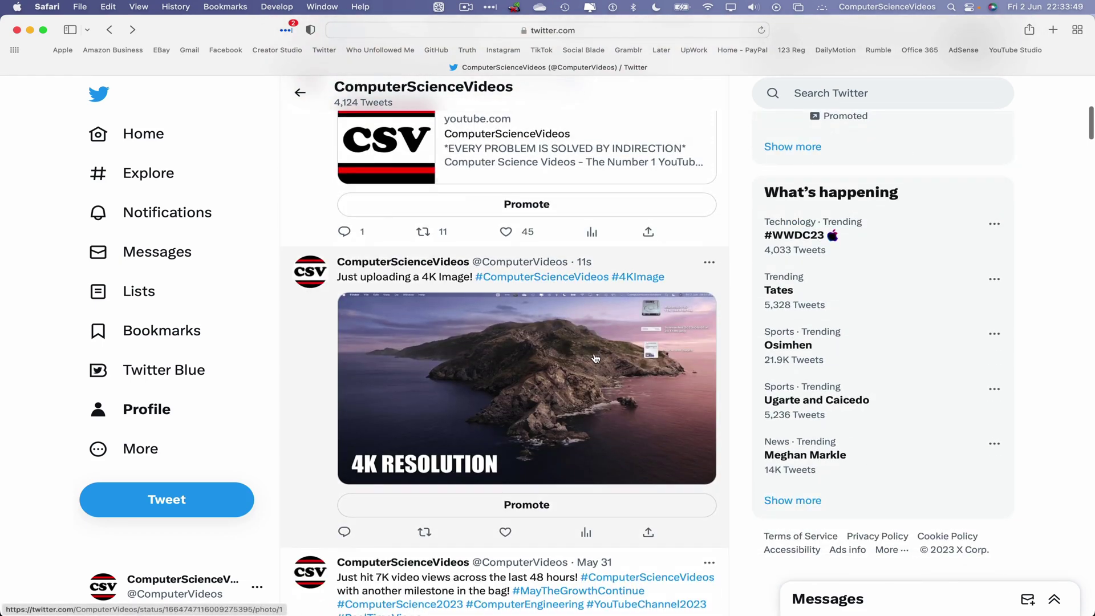
{"action": "left_click", "coordinate": [562, 364]}
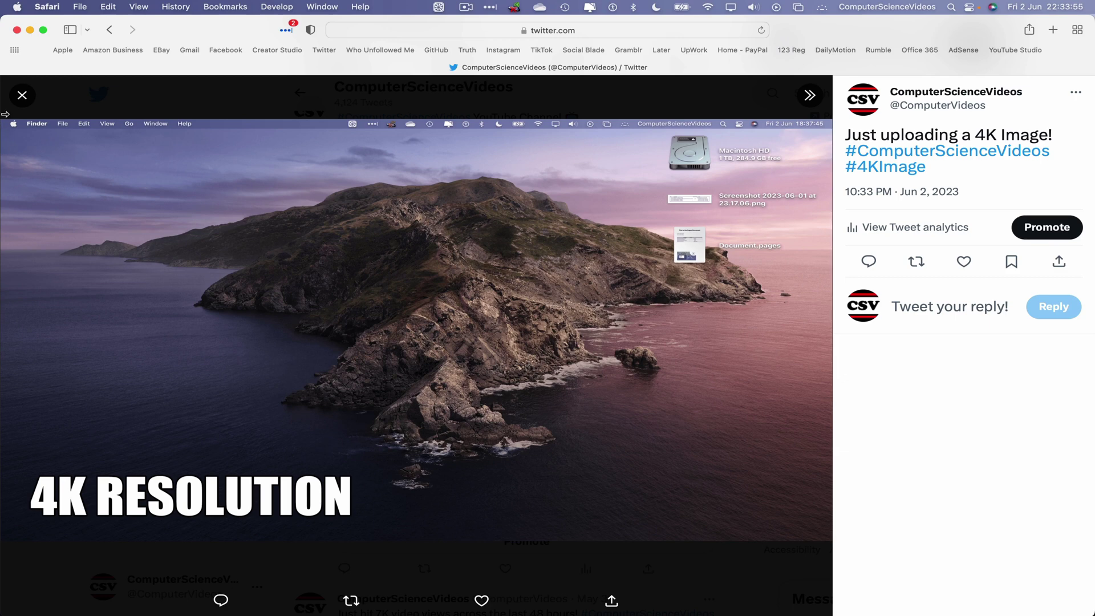
{"action": "left_click", "coordinate": [22, 96]}
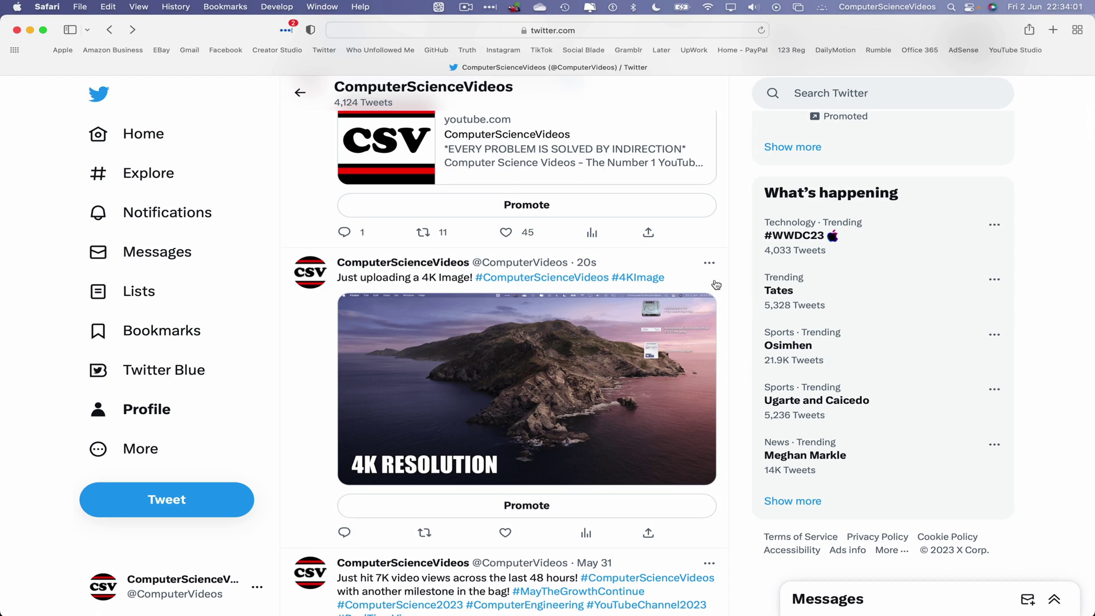
- Quit Safari and deselect 4k Image.png on the desktop
{"action": "left_click", "coordinate": [49, 6]}
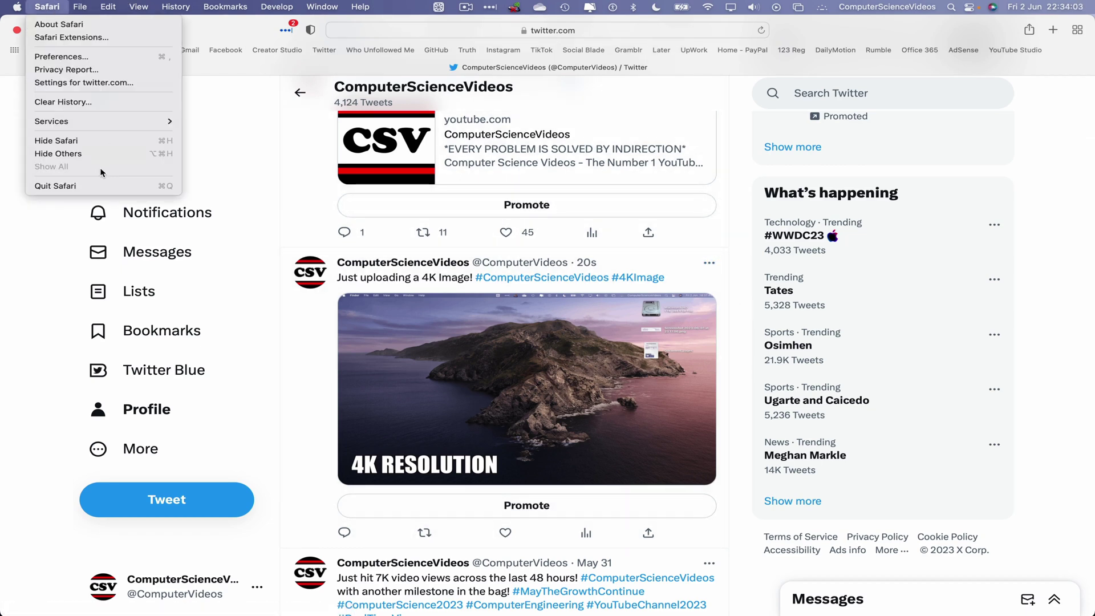
{"action": "left_click", "coordinate": [97, 190]}
{"action": "left_click", "coordinate": [743, 126]}
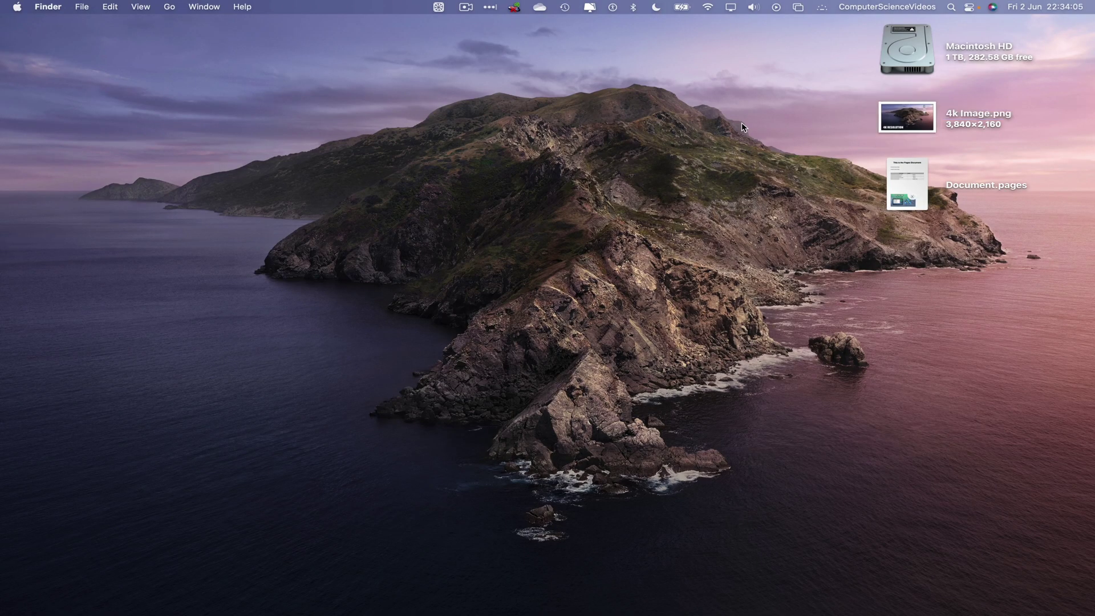